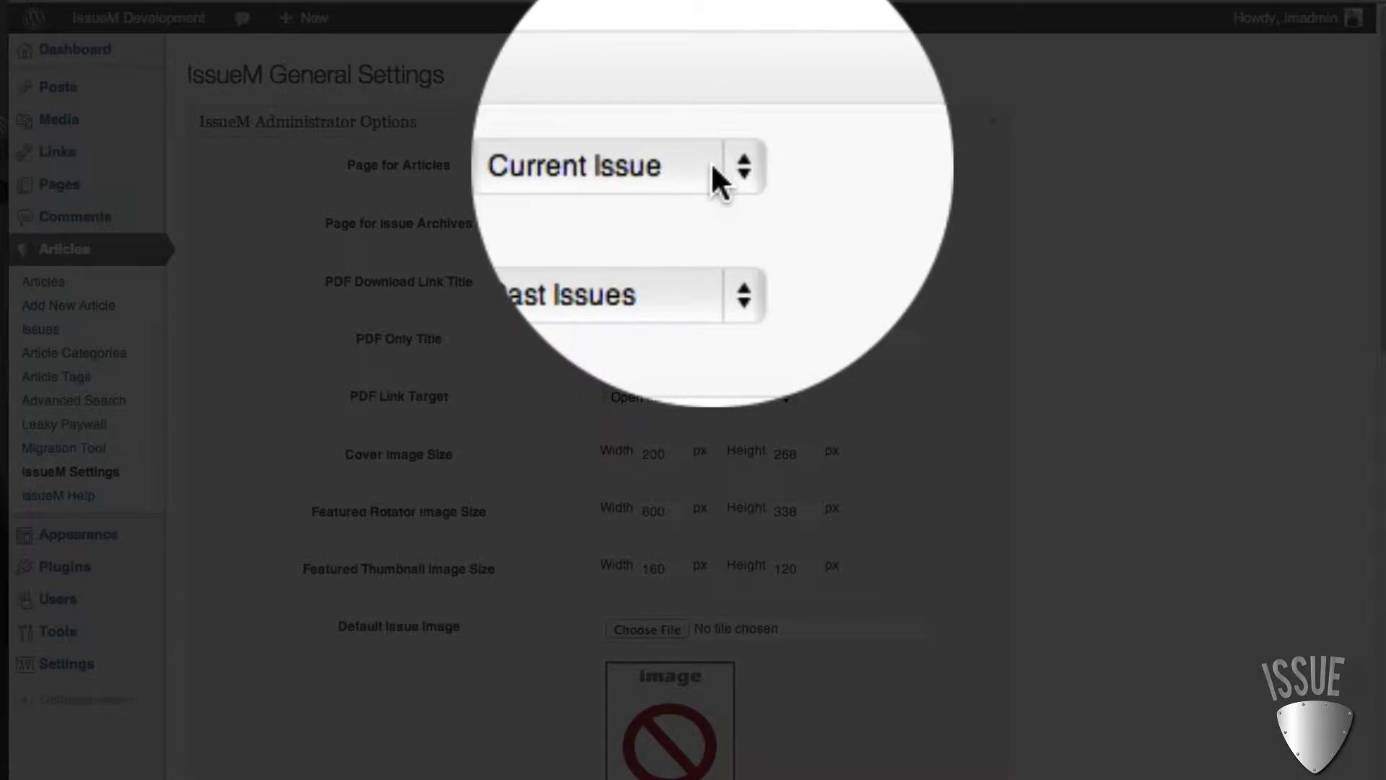
In IssueM settings, choose Current Issue as the Page for Articles and Past Issues as the Page for Issue Archives.
click(712, 168)
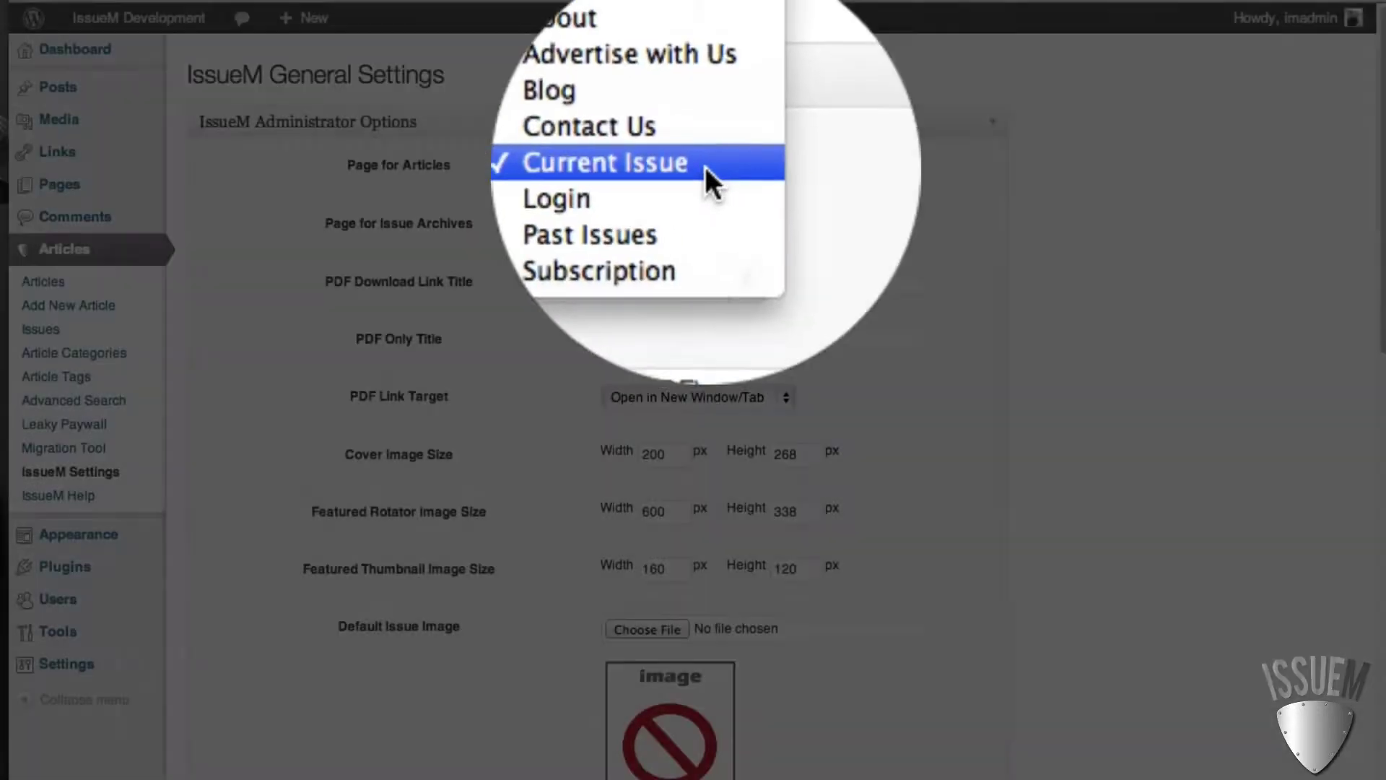
click(708, 169)
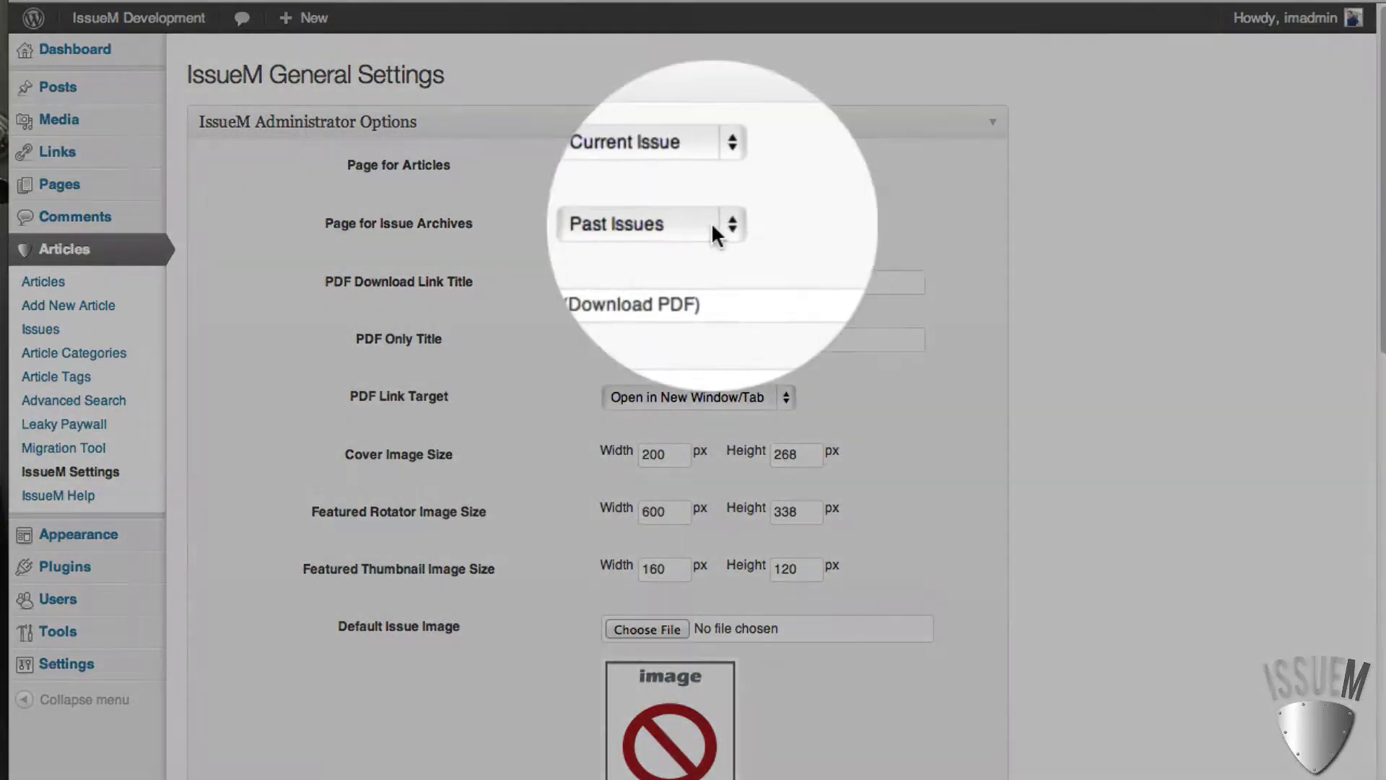
click(692, 228)
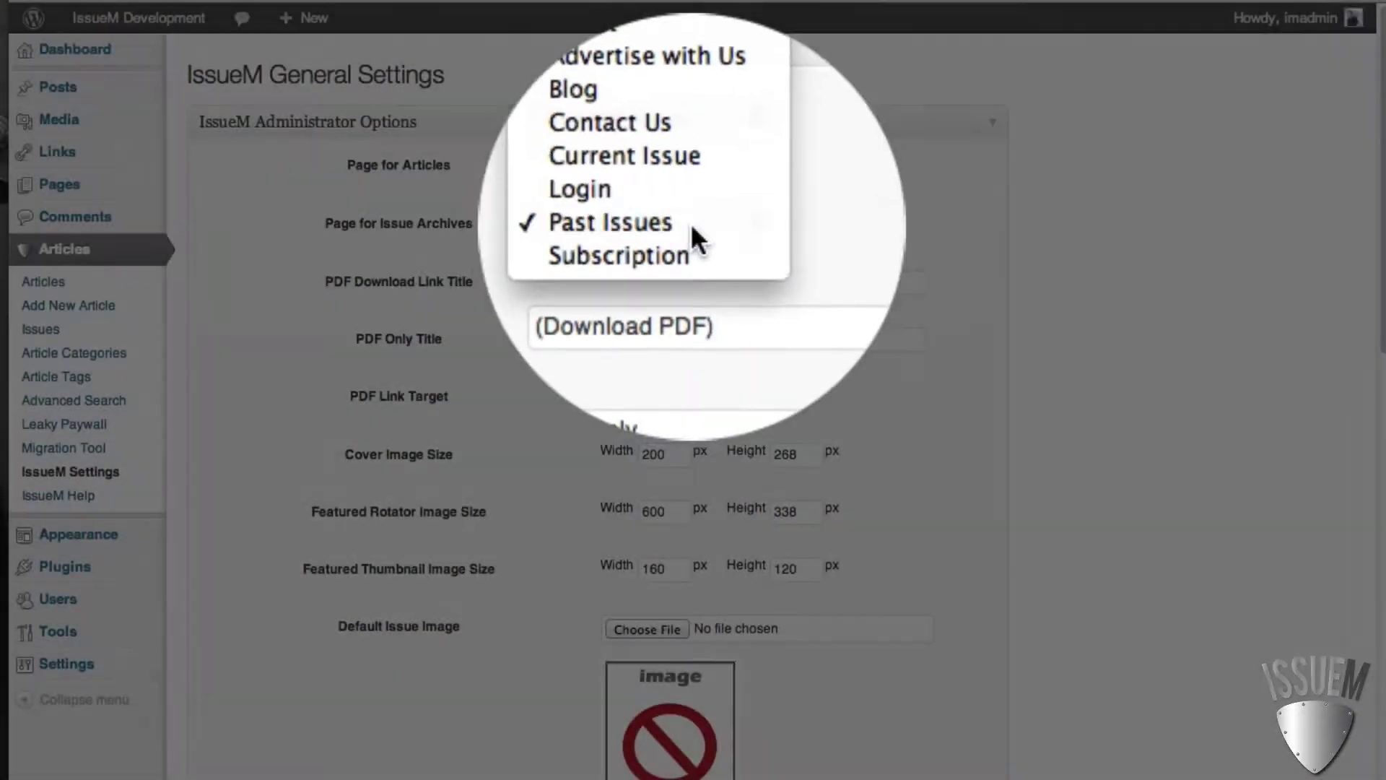
click(691, 223)
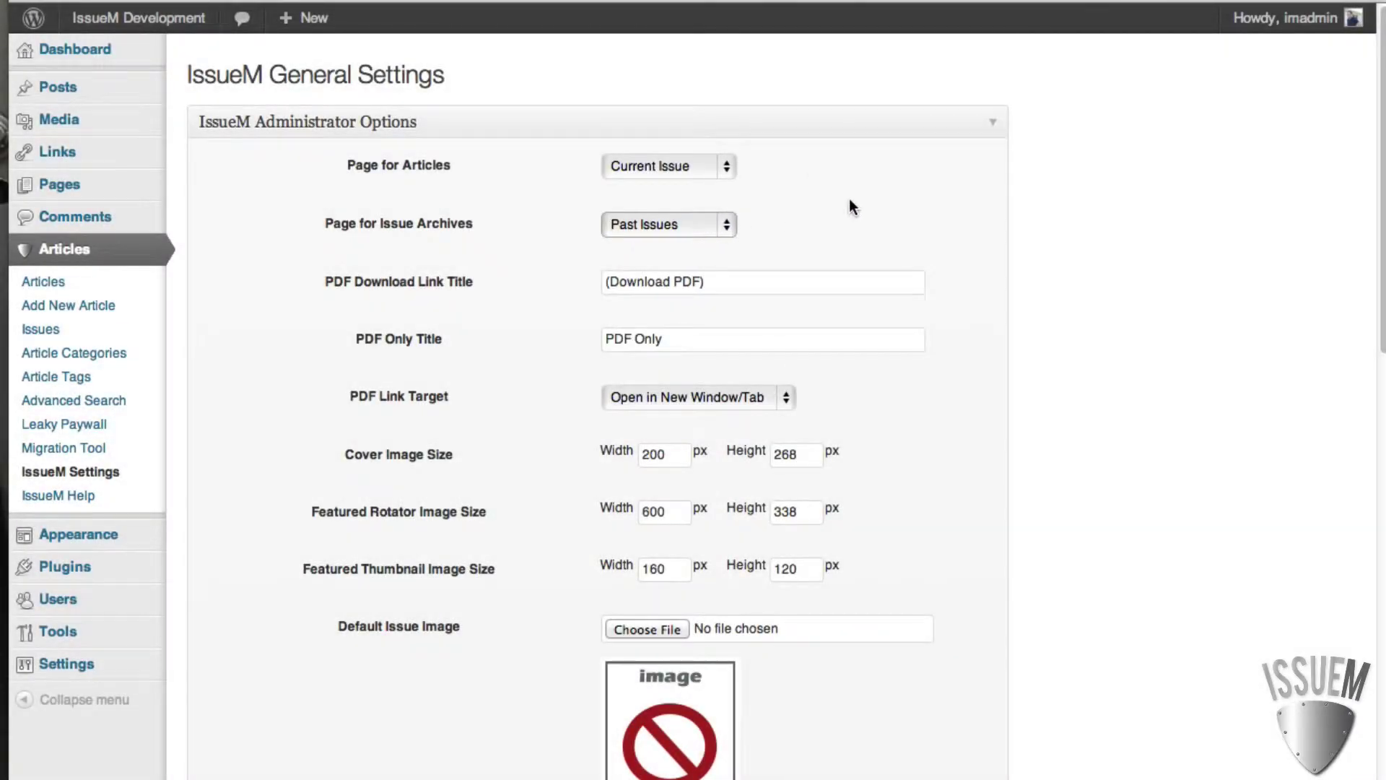
scroll(903, 518, down, 7)
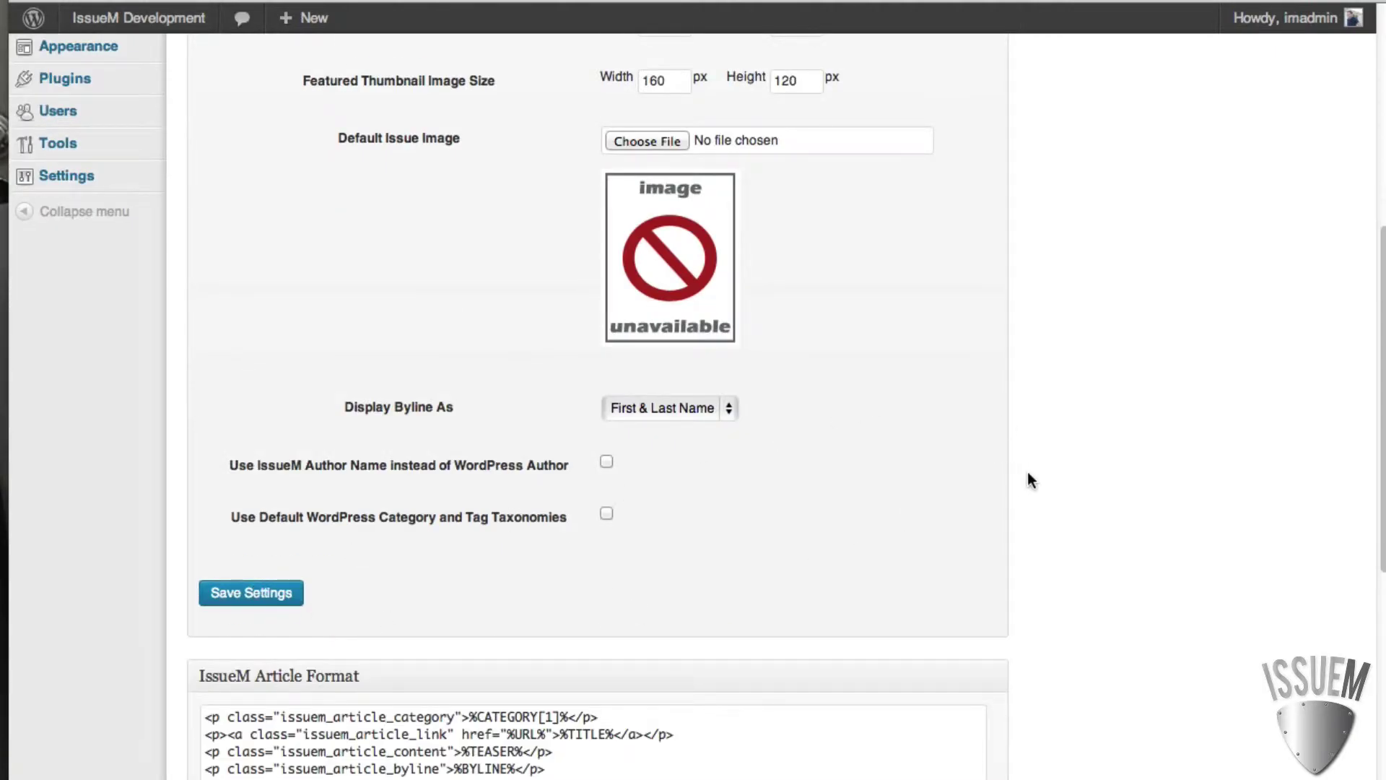
scroll(1028, 471, up, 7)
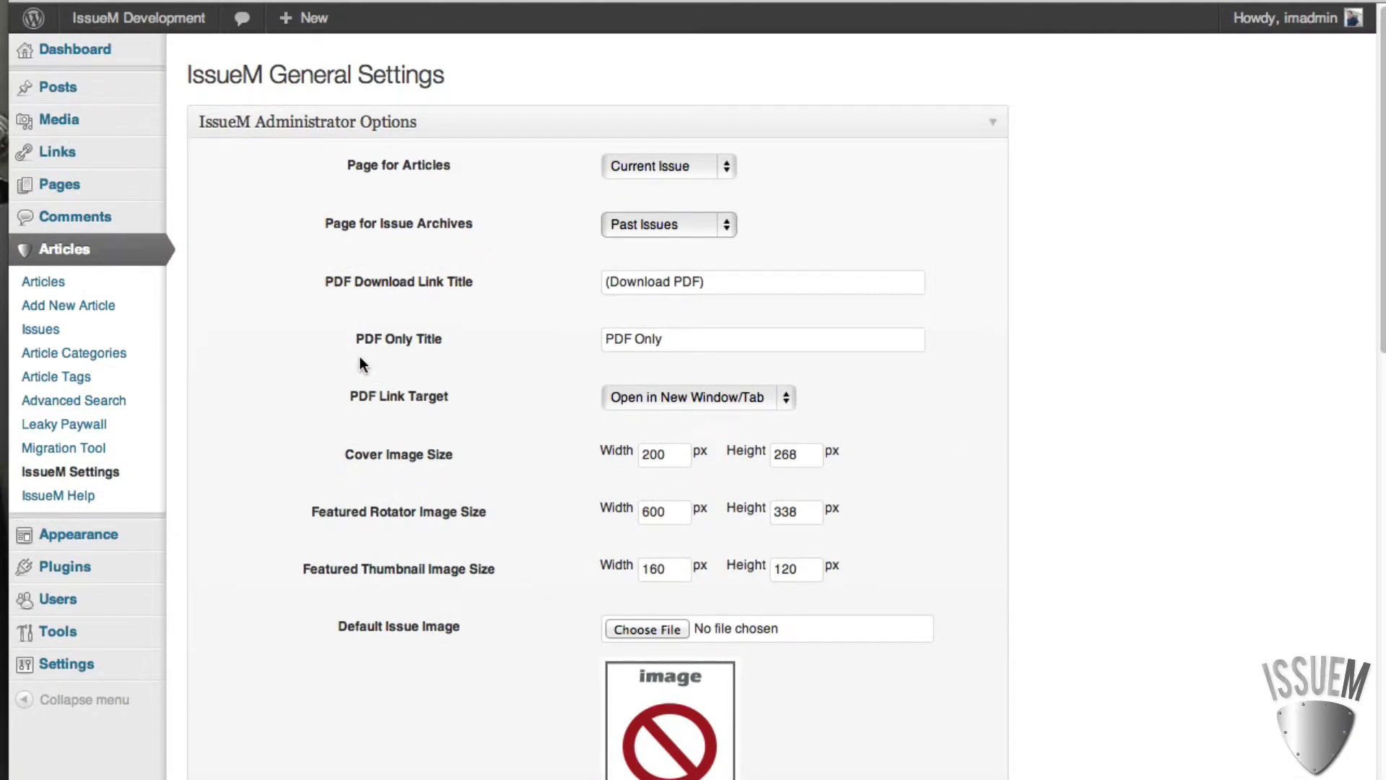
mouse_move(108, 540)
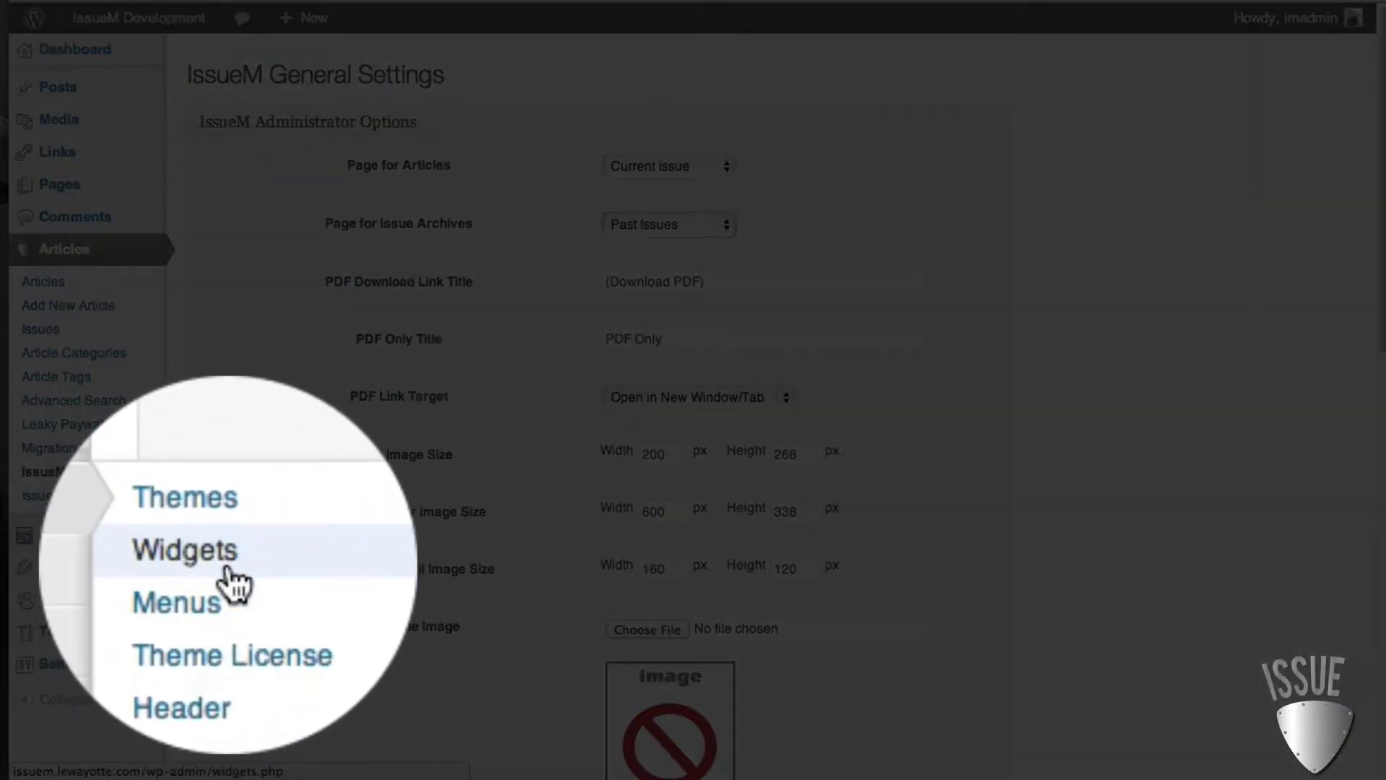
On the Widgets page, expand the Primary Widgets sidebar and drag in the IssueM Article List widget.
click(227, 570)
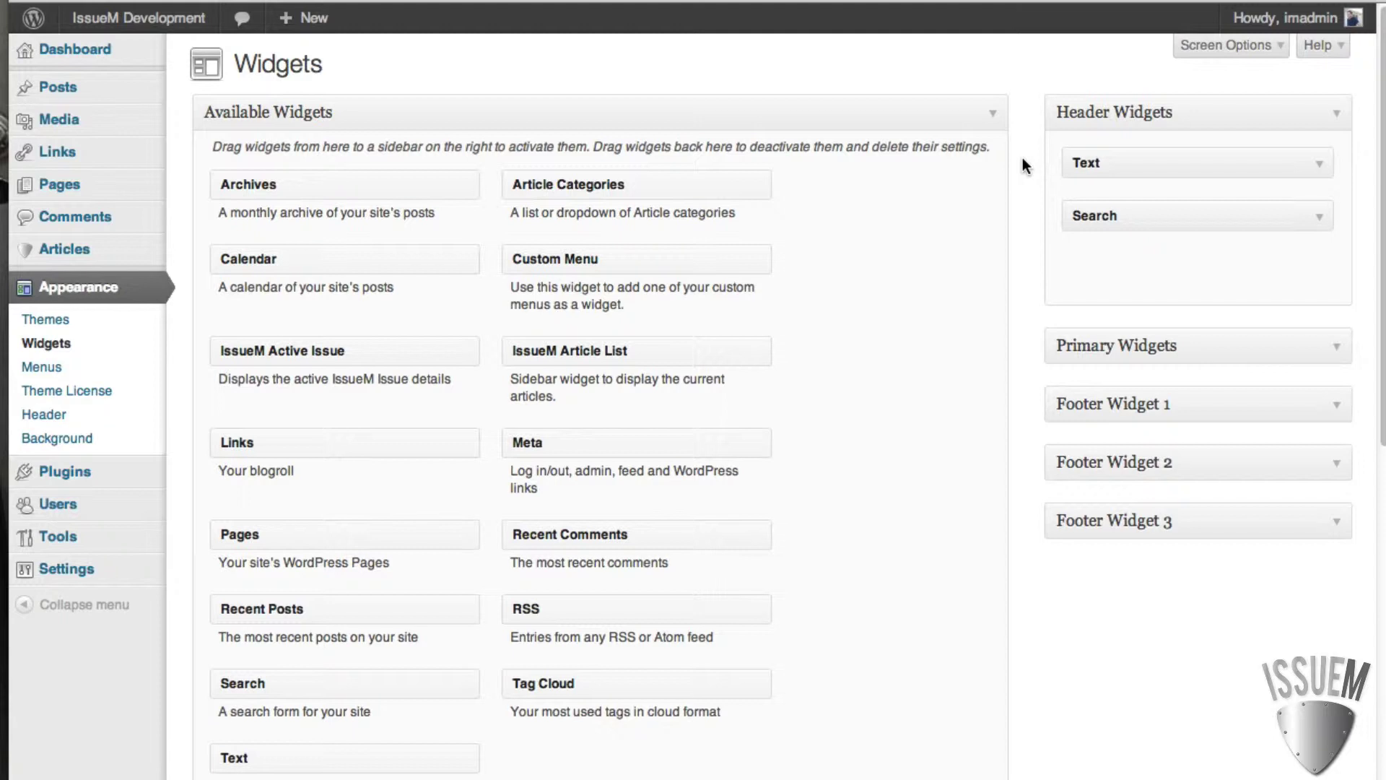
click(1337, 348)
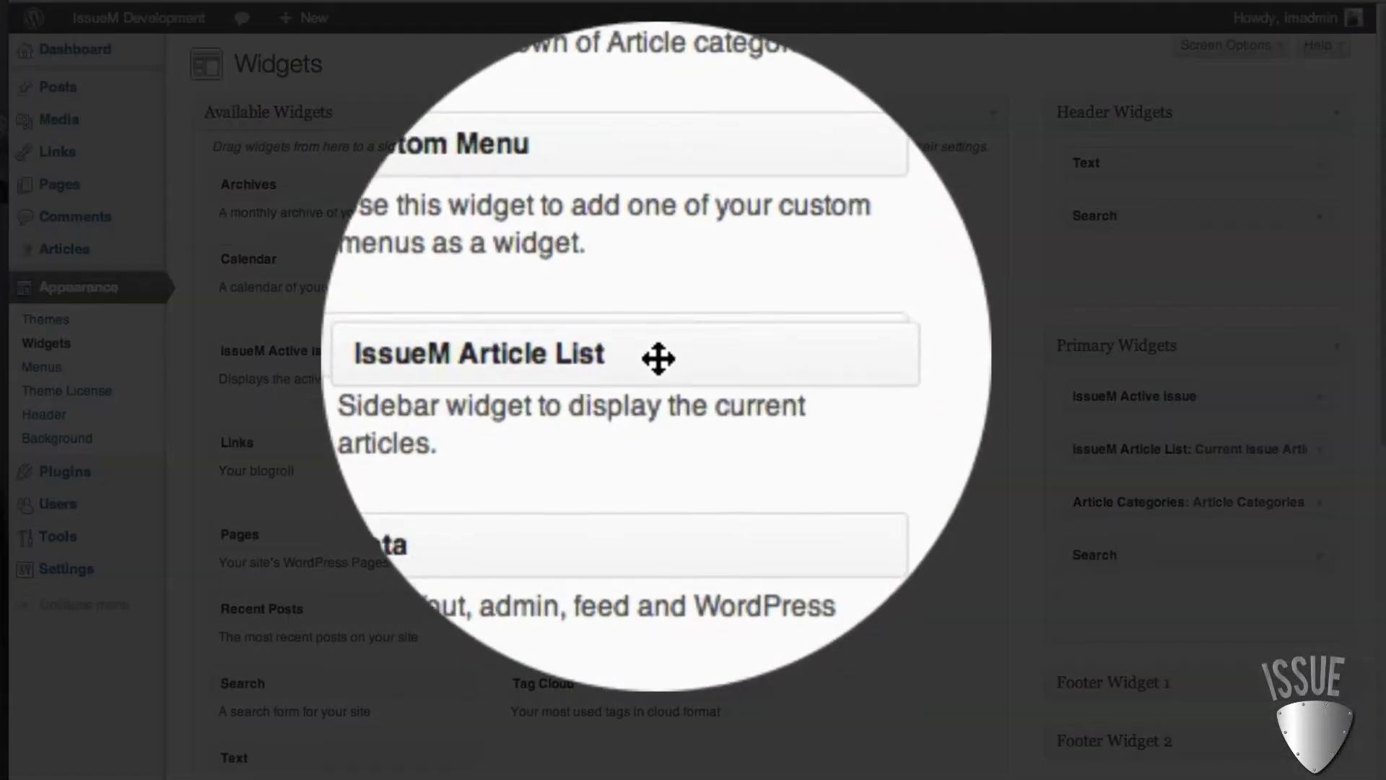
drag(653, 353, 653, 359)
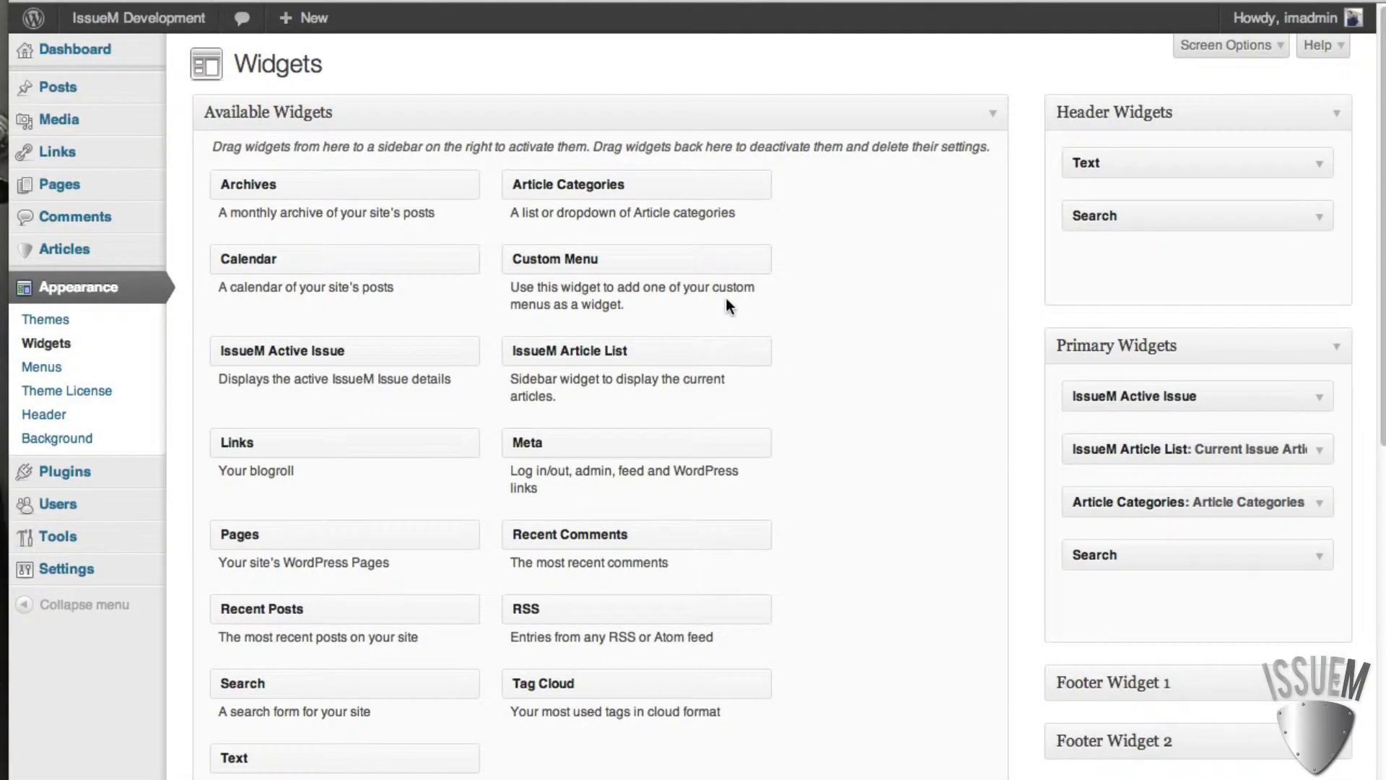
Visit the public site and scroll through the September 2012 issue's featured article, thumbnails and sidebar lists.
click(155, 18)
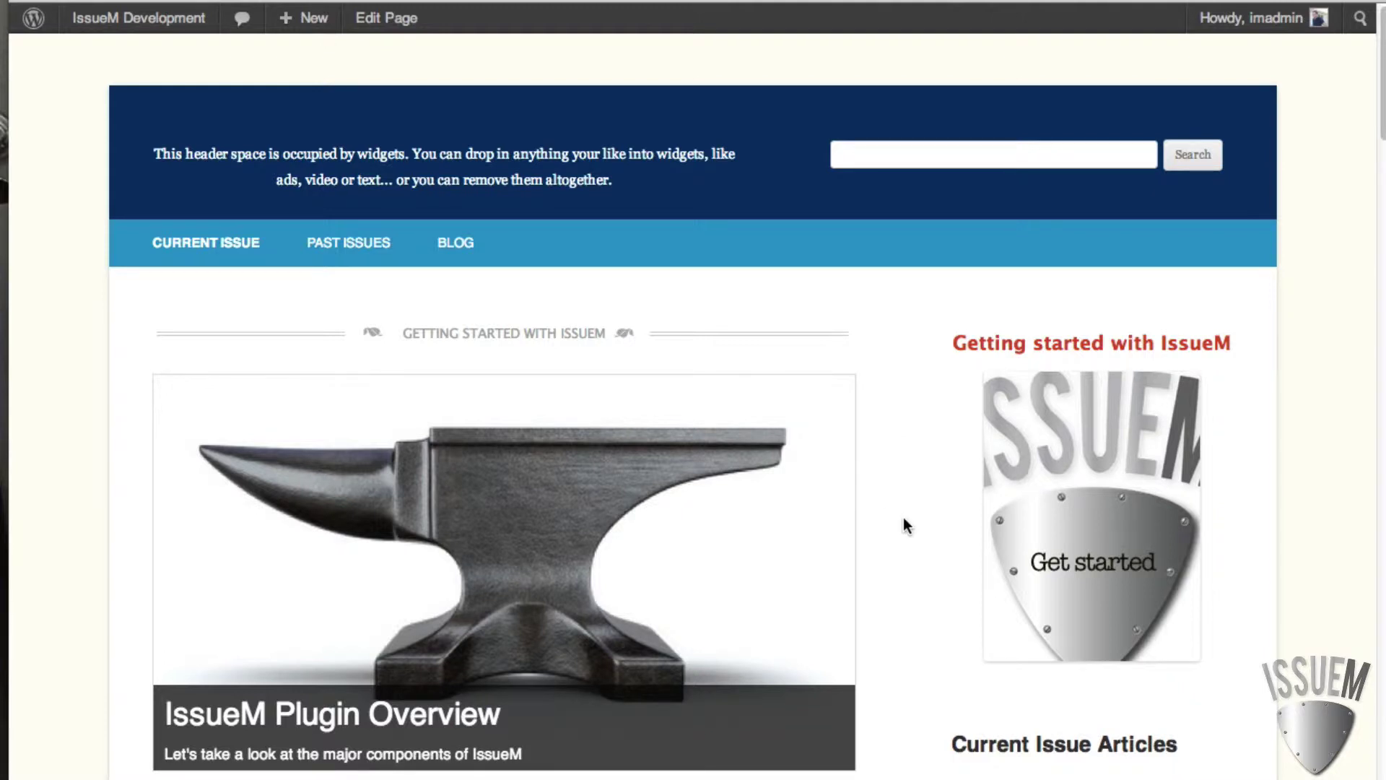
scroll(903, 516, down, 5)
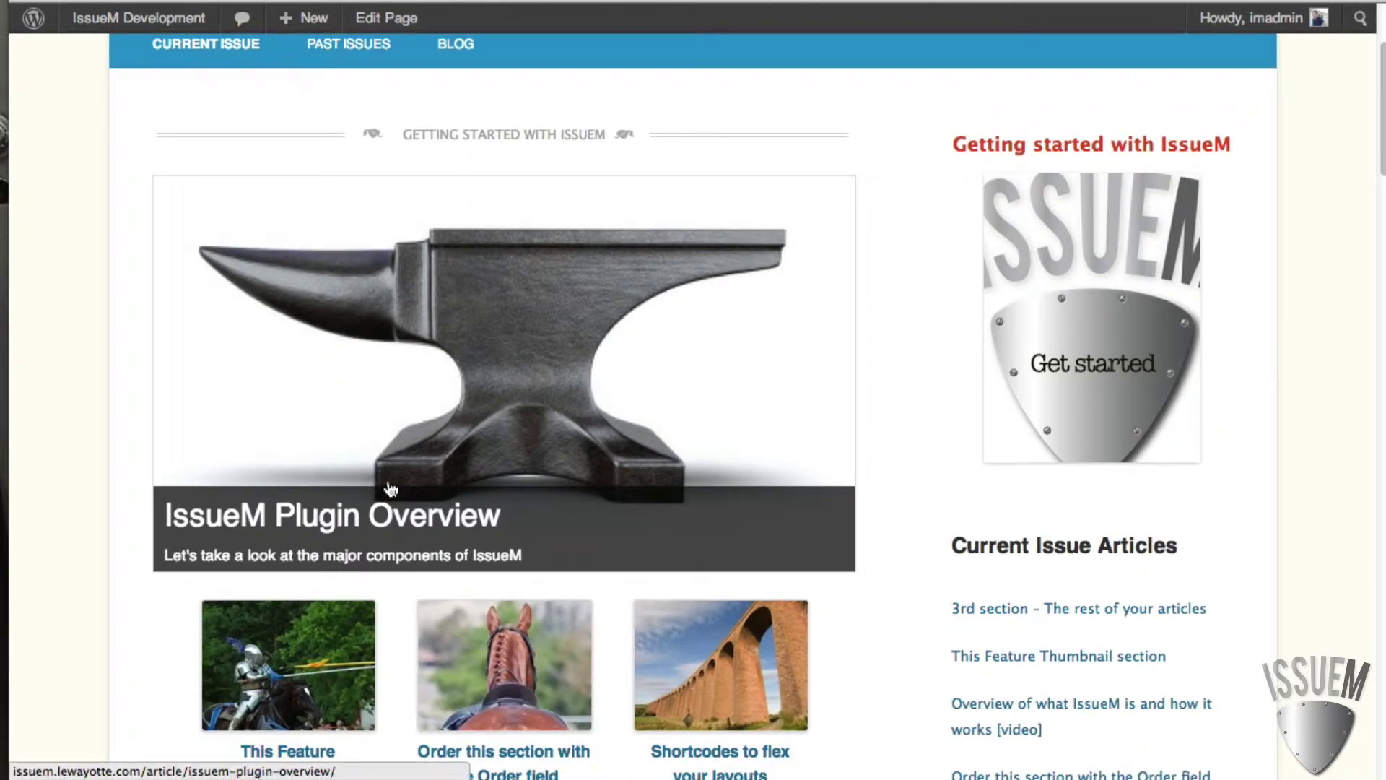
scroll(760, 431, down, 3)
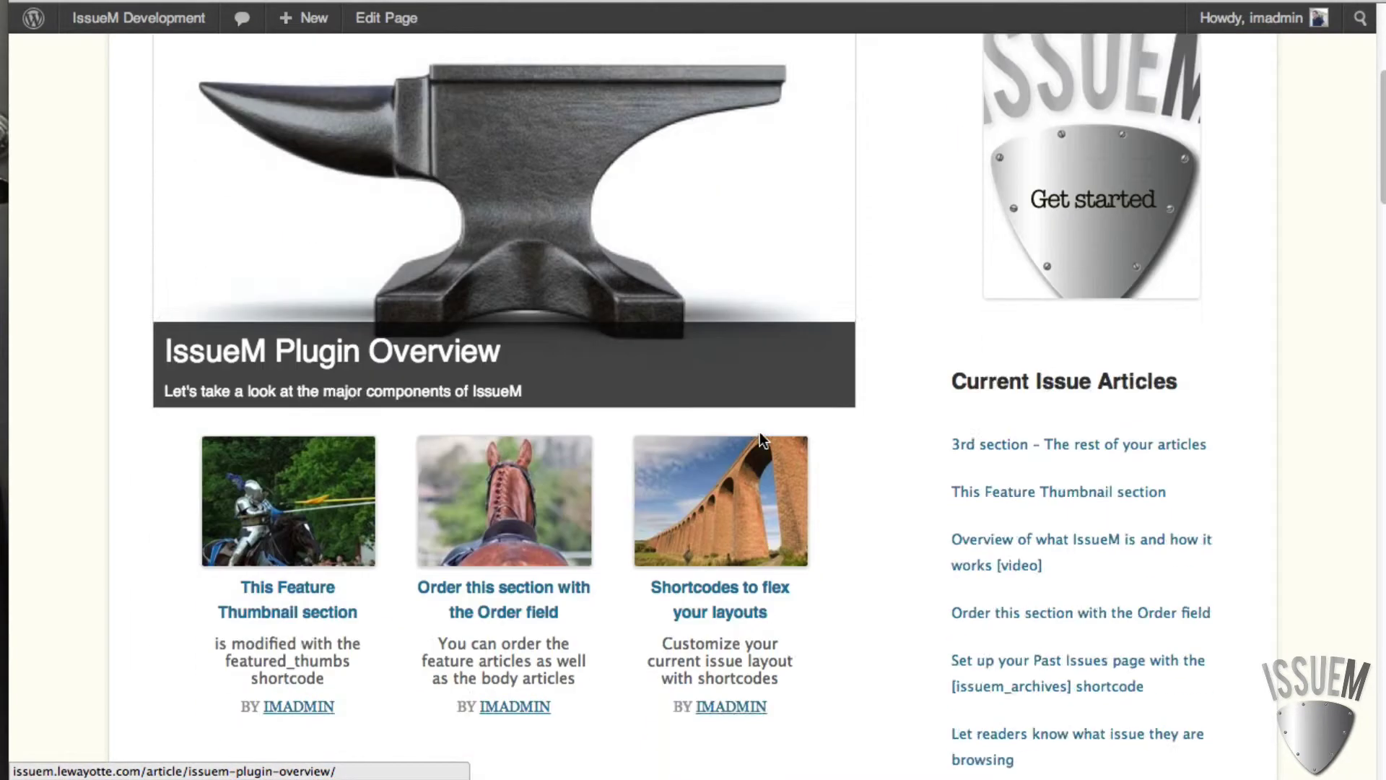
scroll(759, 432, down, 2)
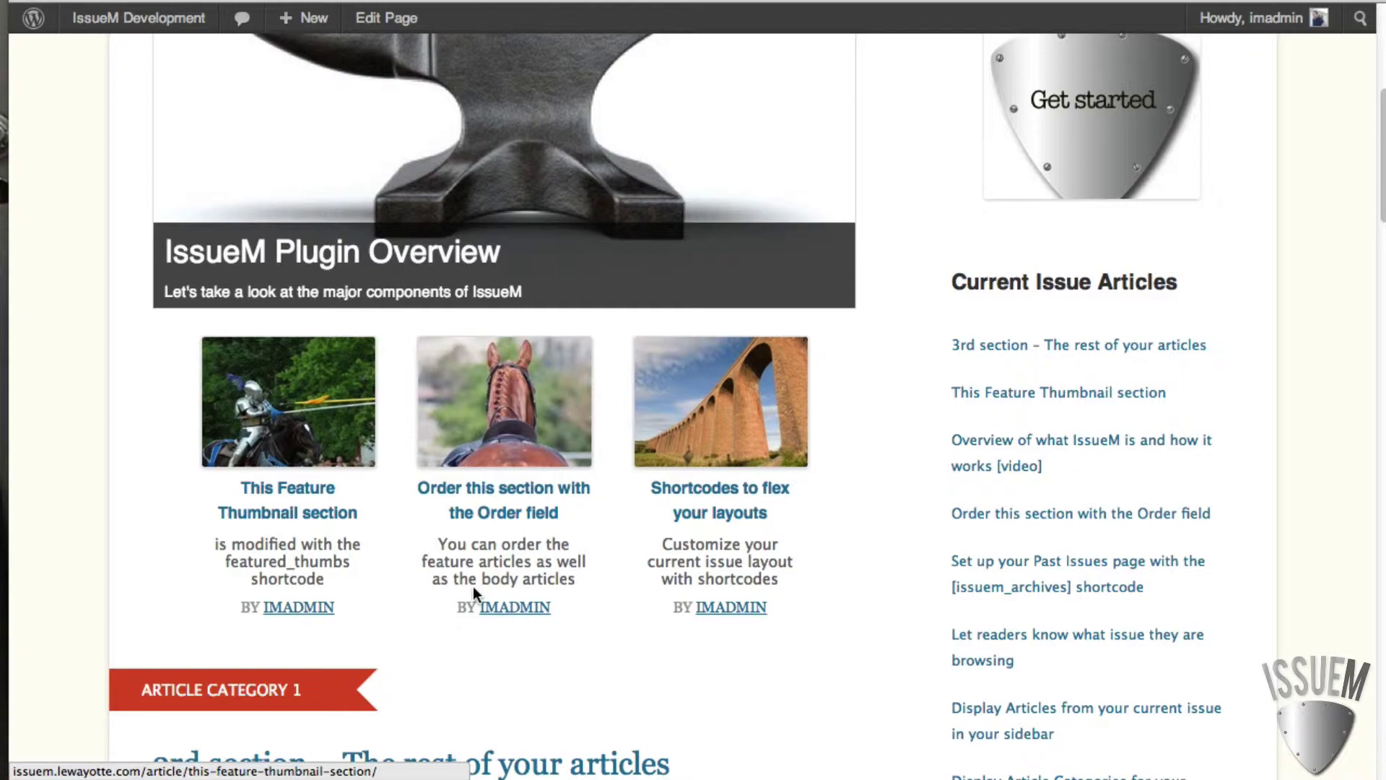
scroll(779, 599, down, 10)
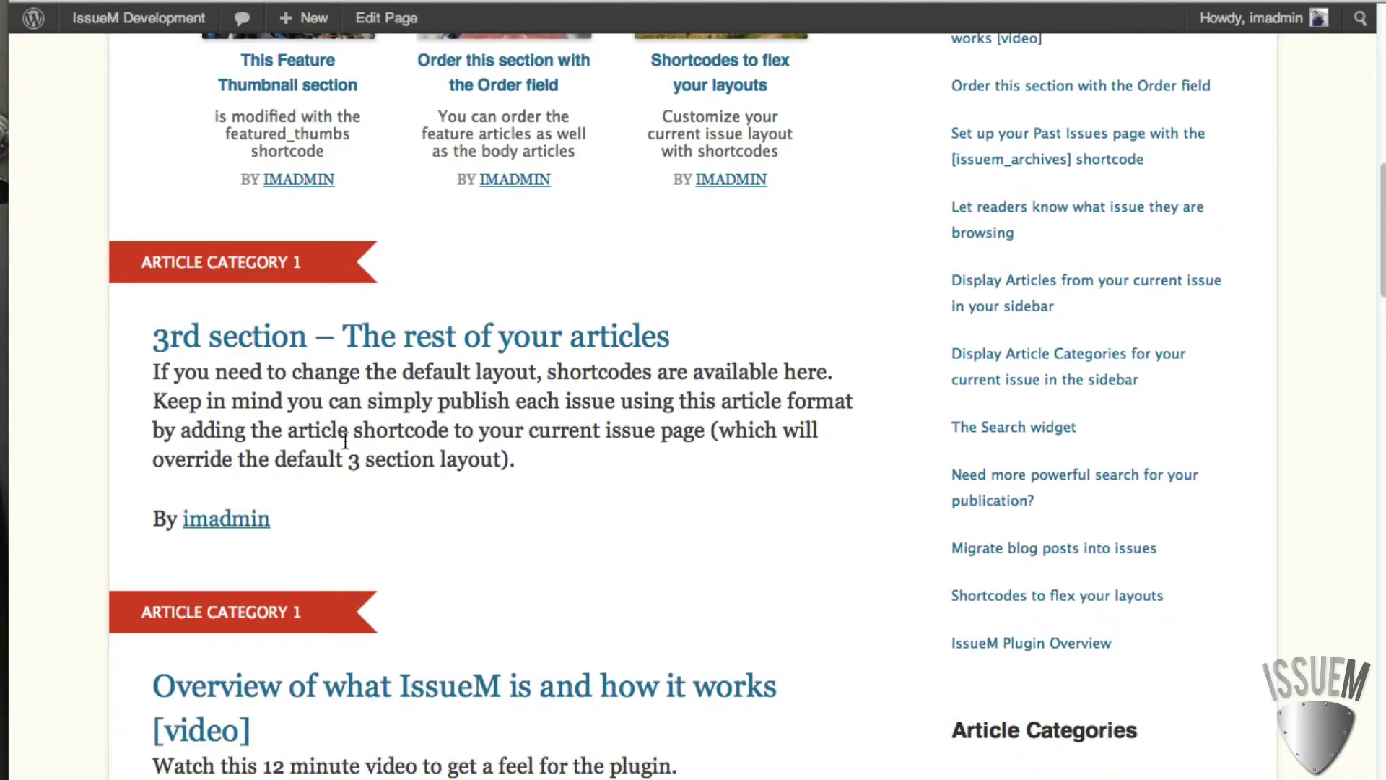
scroll(671, 603, up, 20)
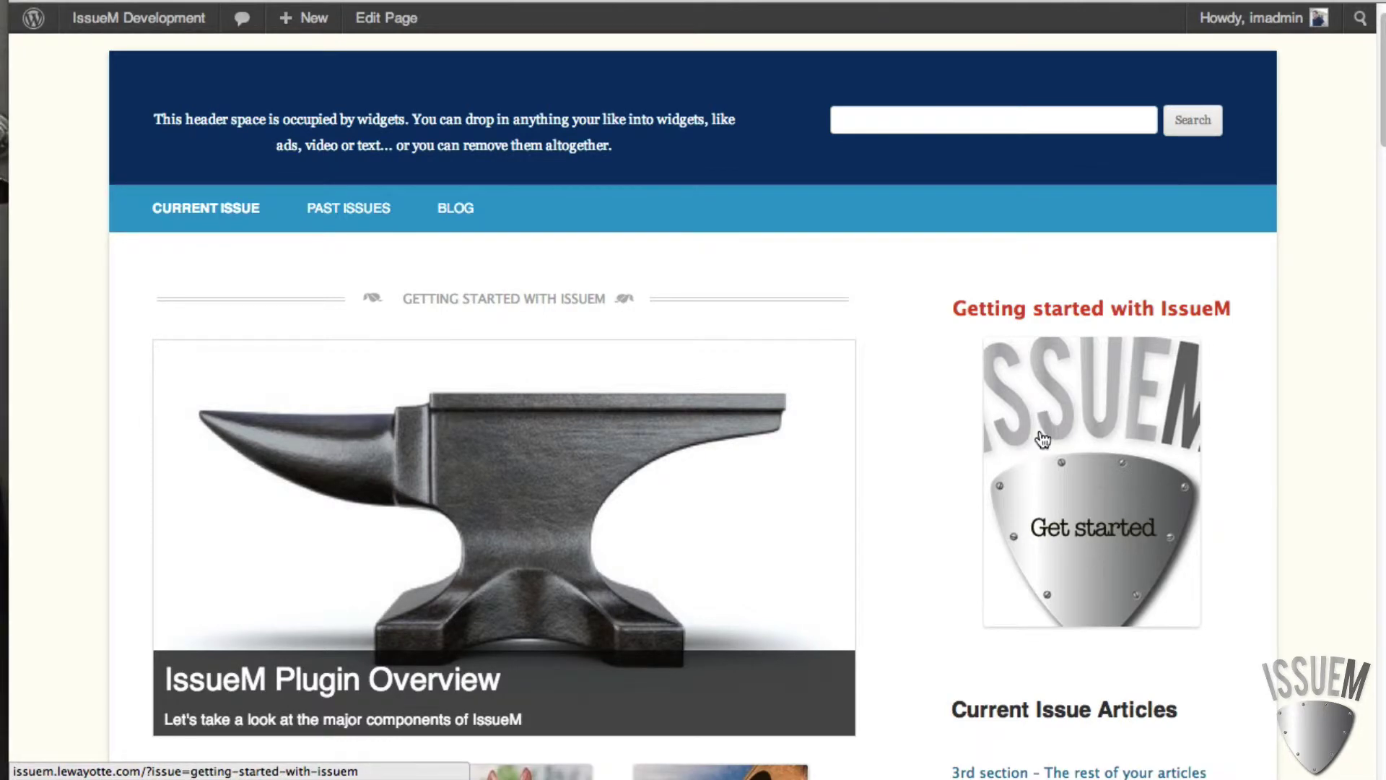
scroll(1259, 535, down, 3)
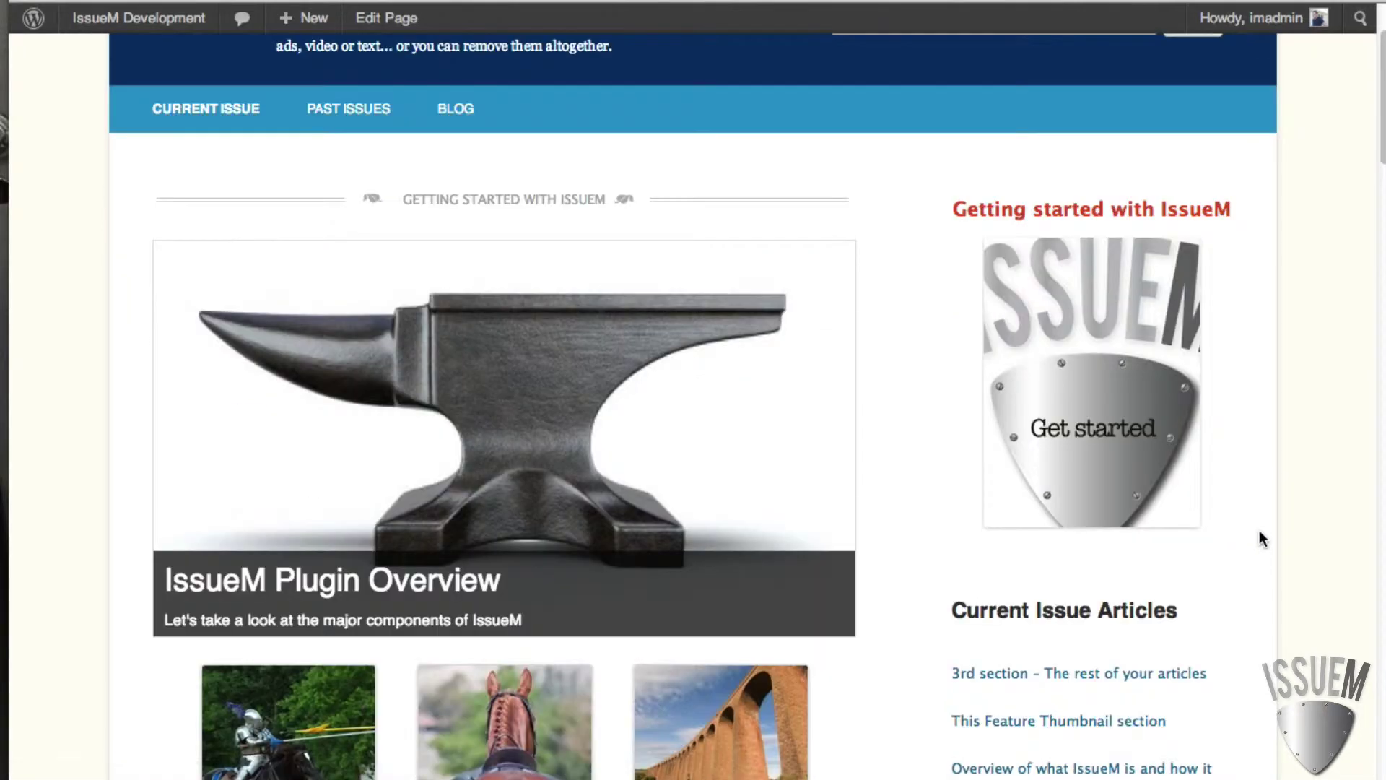
scroll(1257, 529, down, 5)
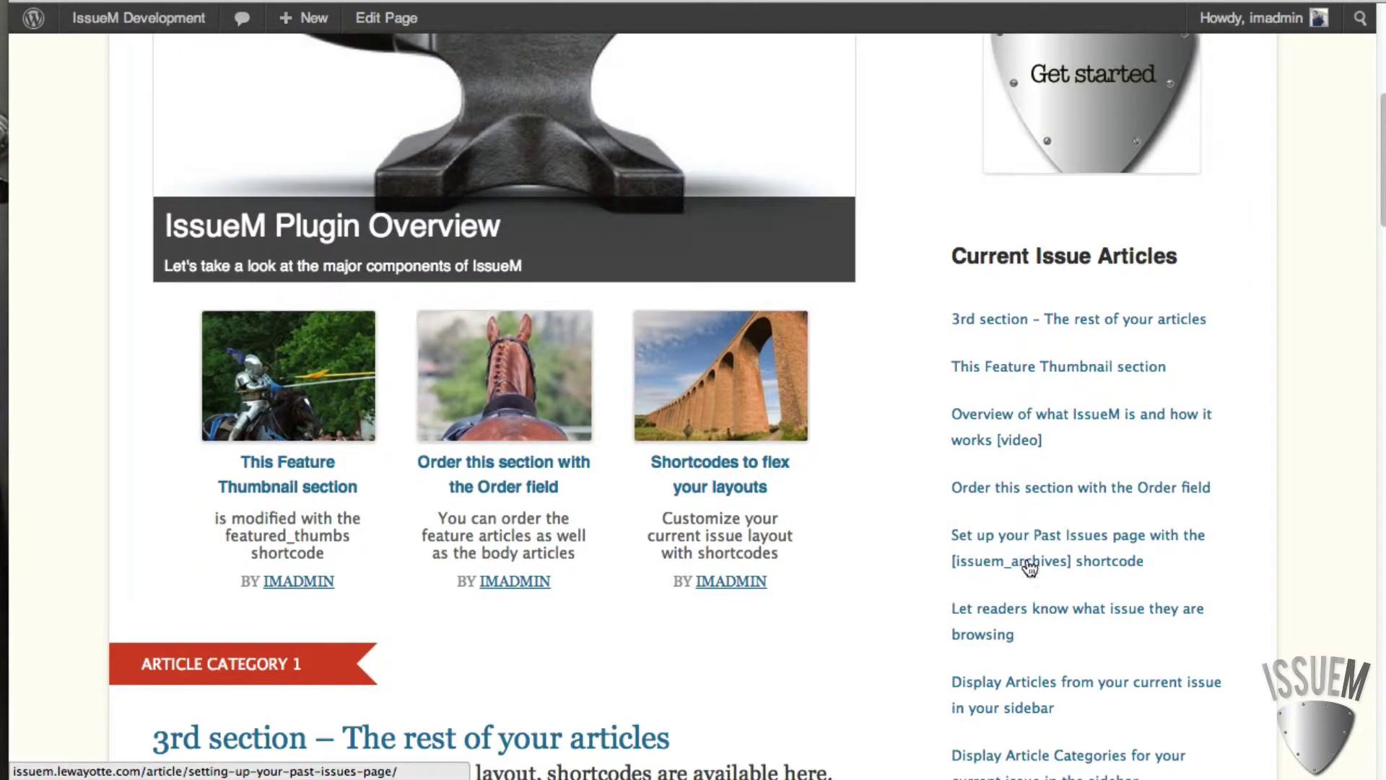
scroll(1211, 635, down, 8)
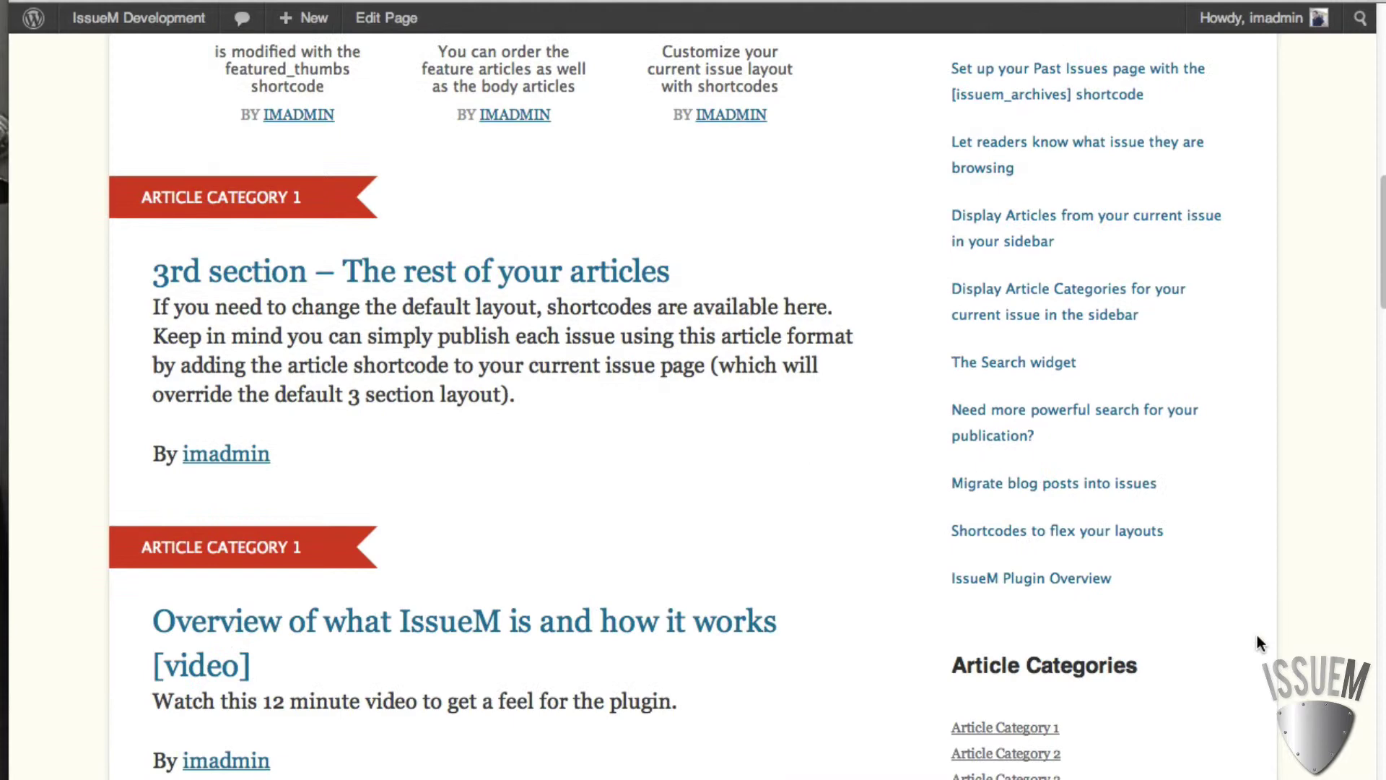
scroll(1218, 629, down, 3)
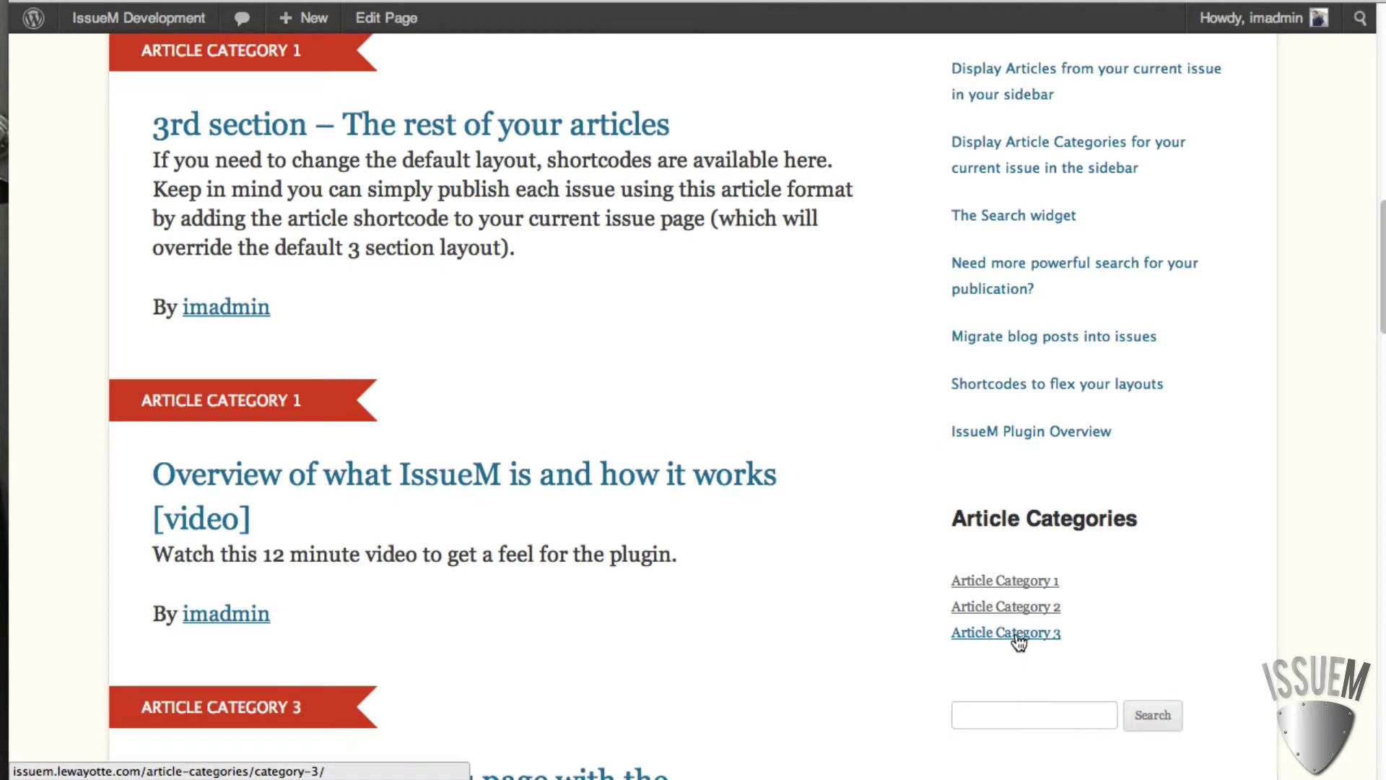
scroll(1276, 599, up, 10)
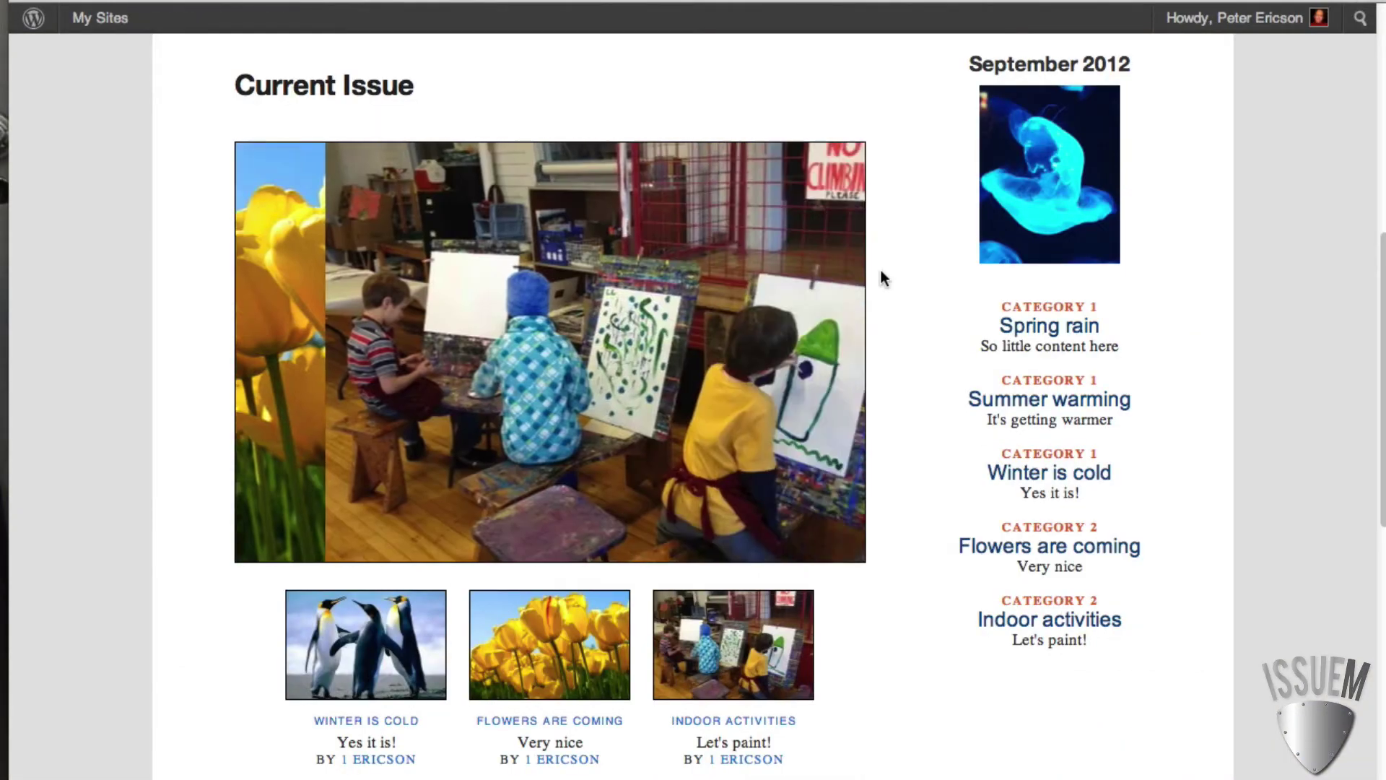
scroll(905, 309, up, 2)
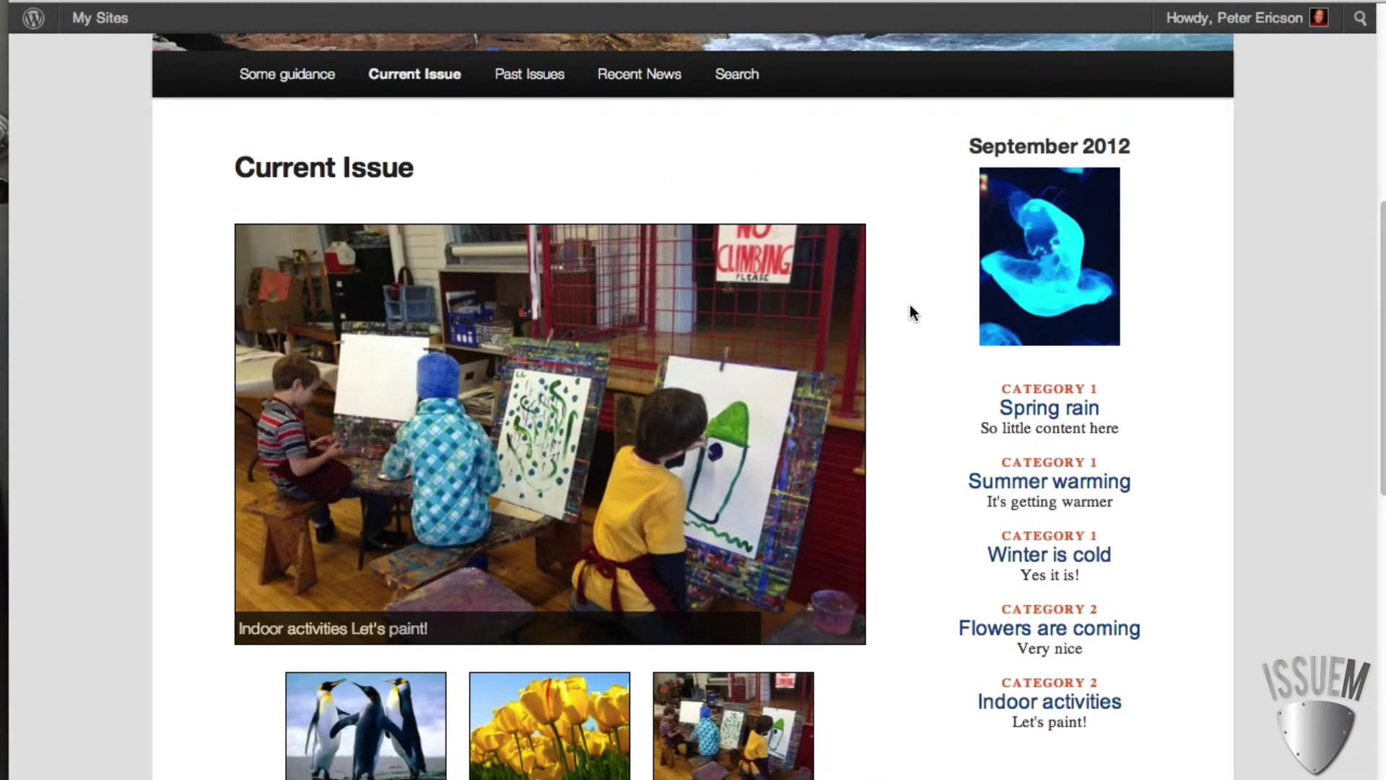
scroll(917, 317, up, 2)
scroll(918, 321, down, 2)
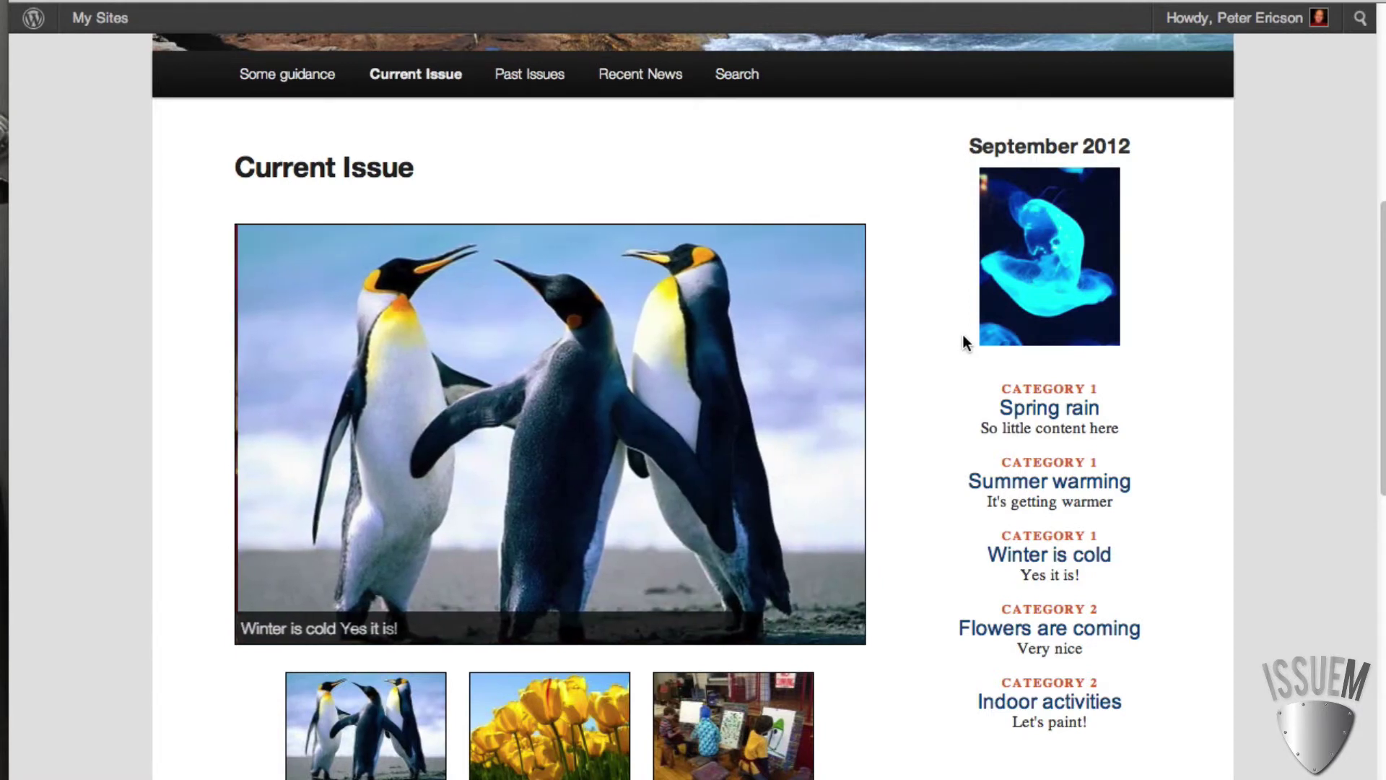
scroll(928, 469, down, 1)
scroll(929, 469, down, 2)
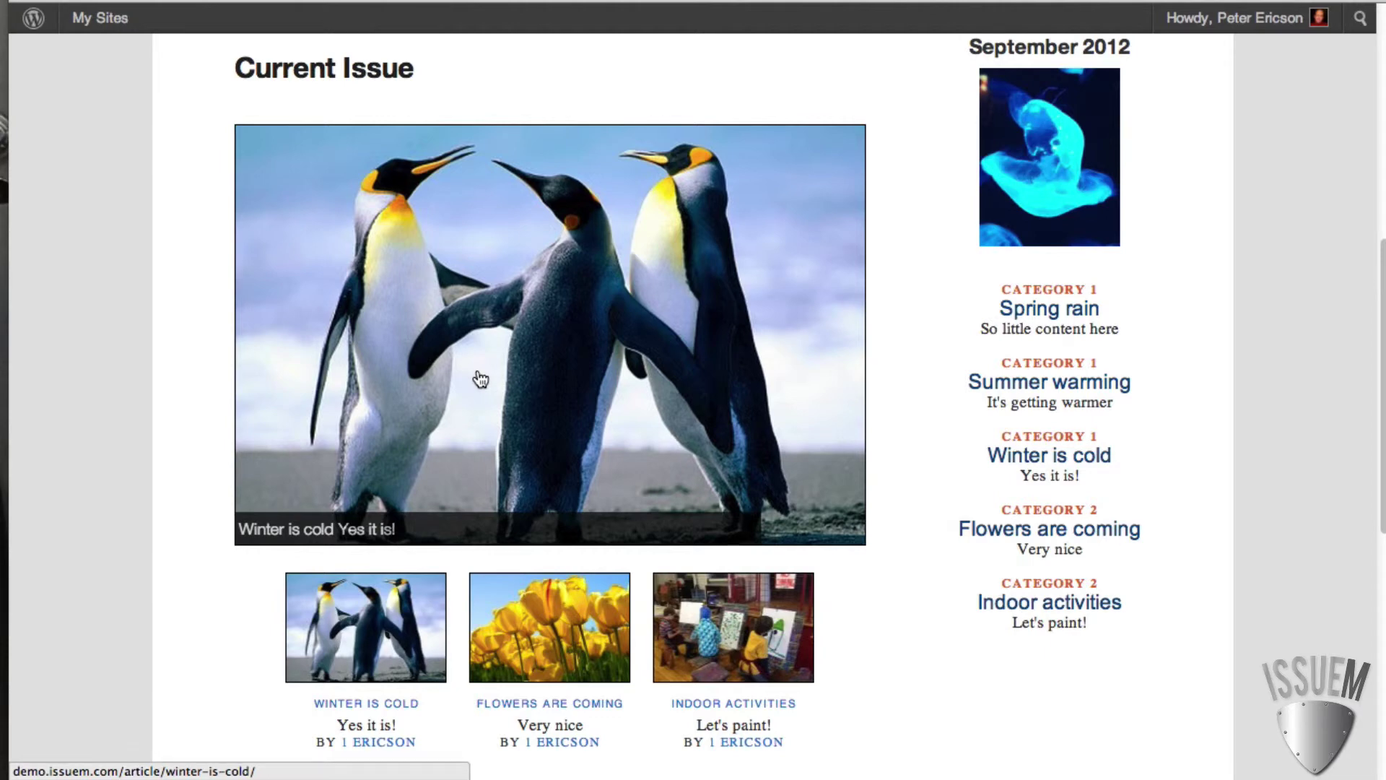
scroll(705, 665, down, 5)
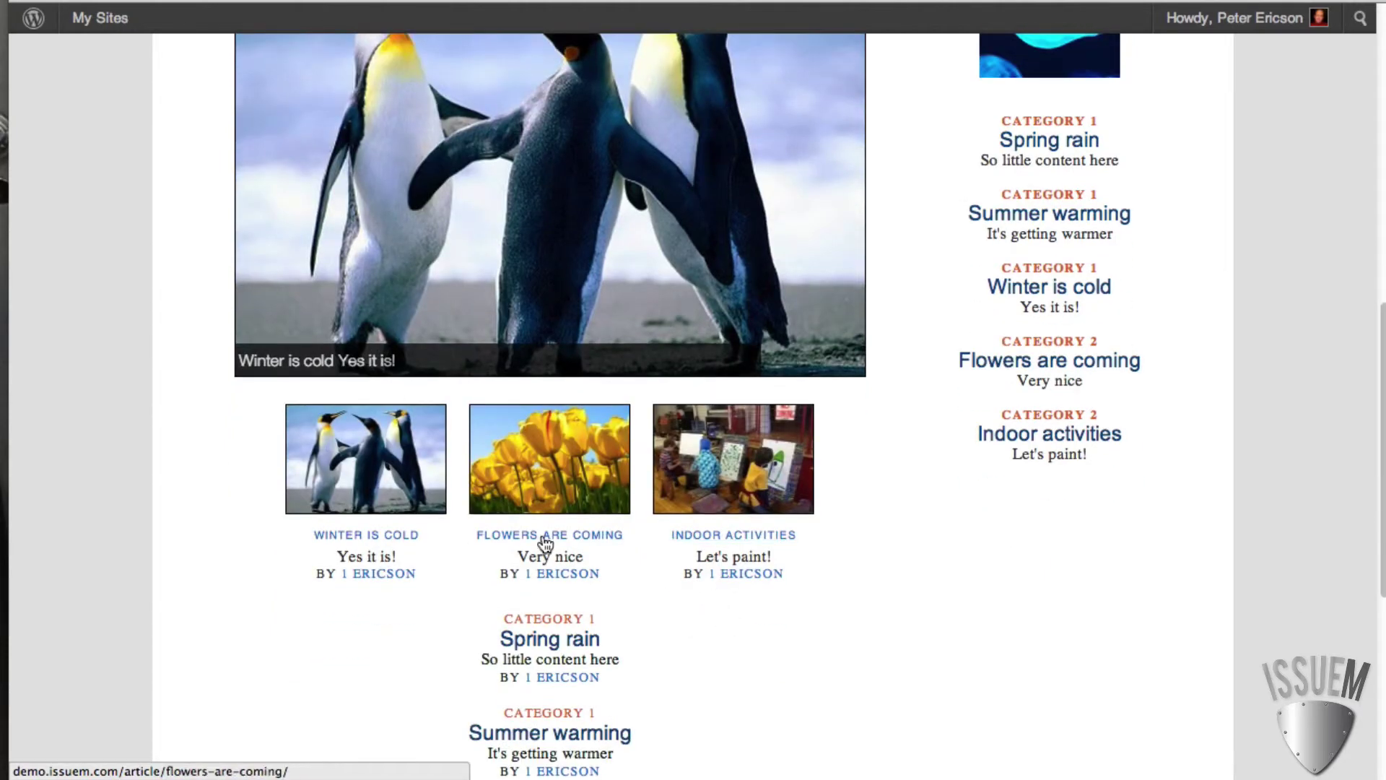
scroll(769, 592, down, 8)
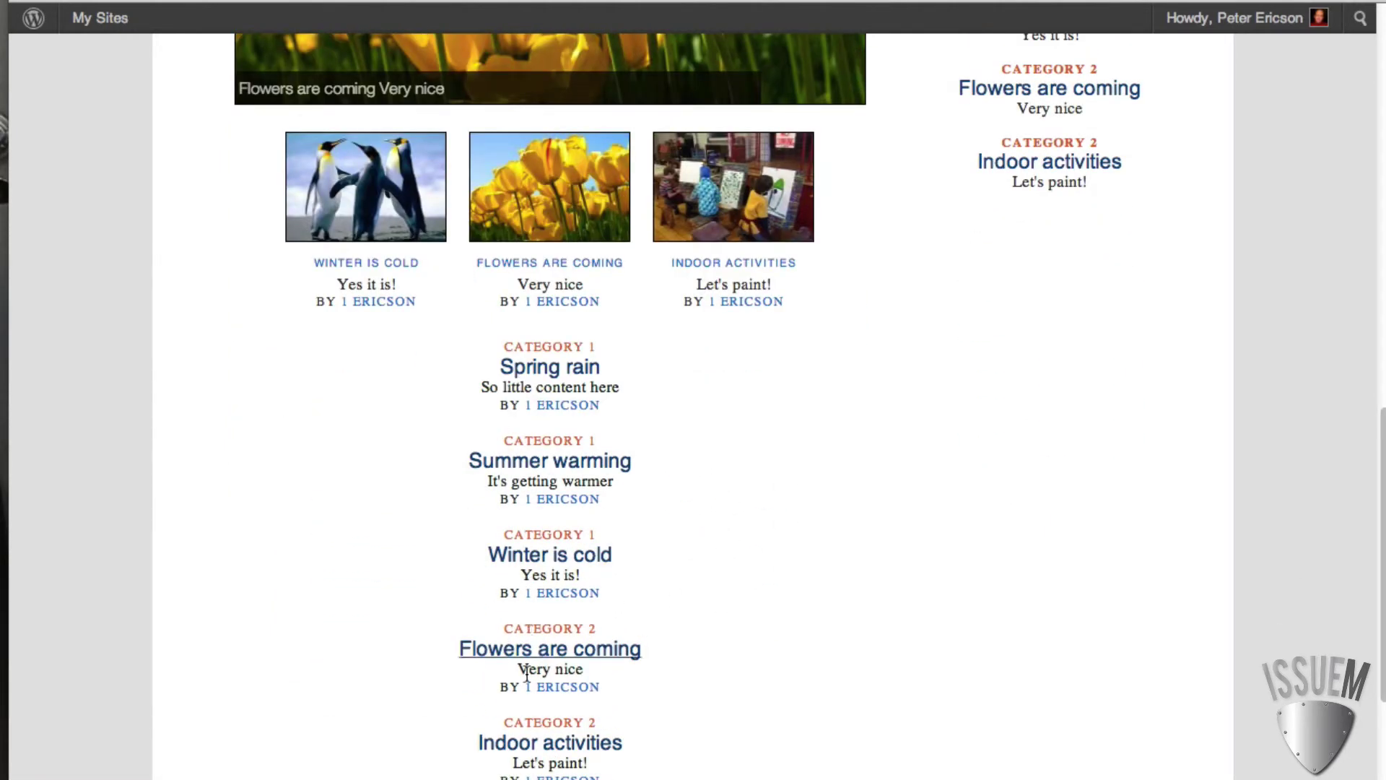
scroll(1009, 535, up, 3)
scroll(1006, 527, up, 15)
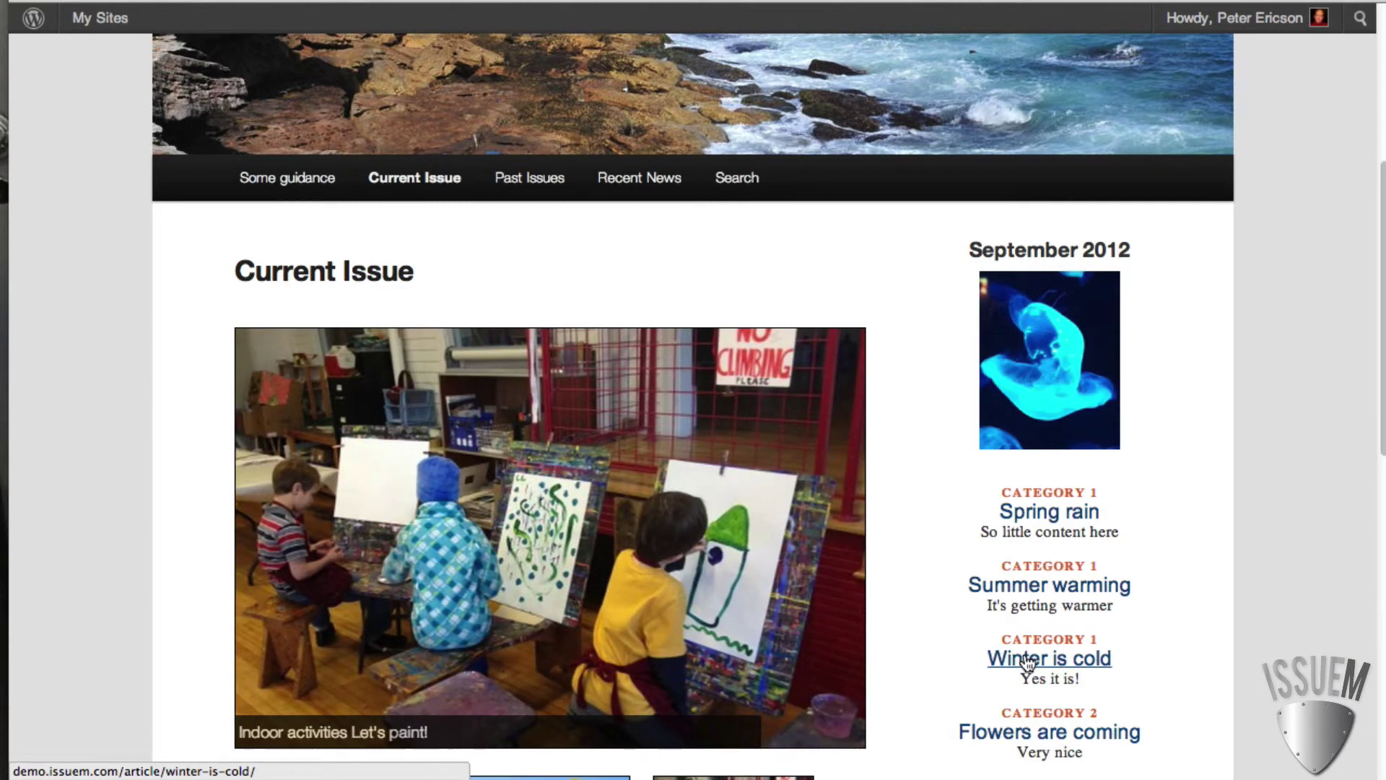
scroll(924, 553, down, 3)
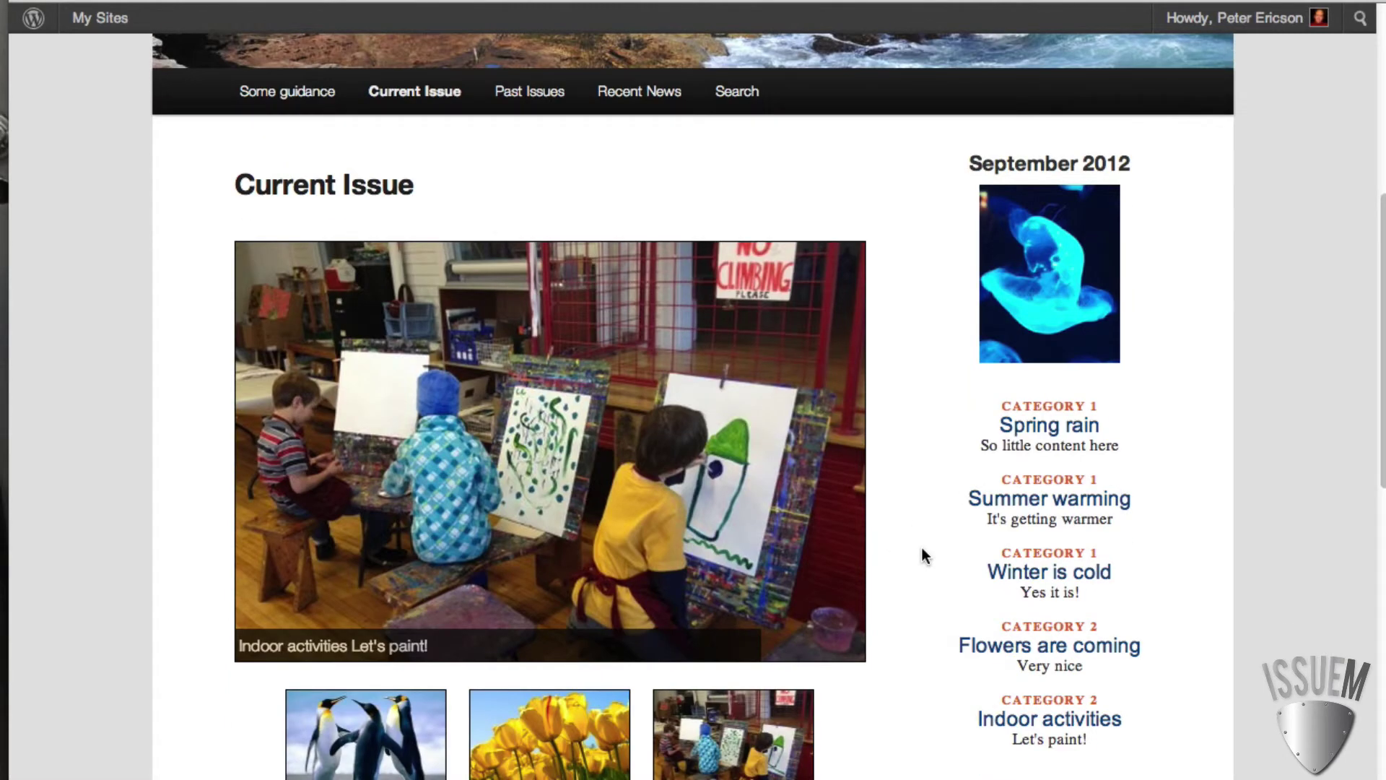
scroll(921, 547, down, 3)
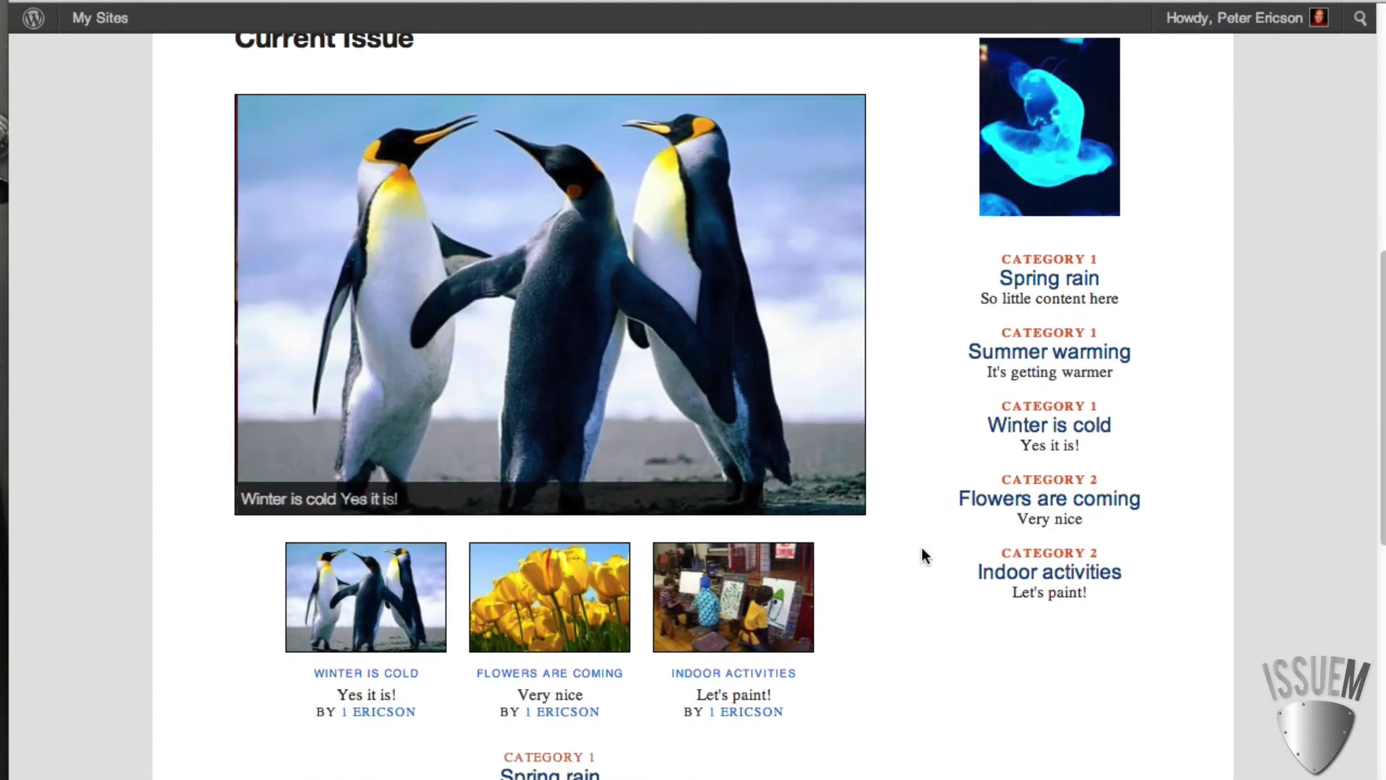
scroll(921, 547, down, 3)
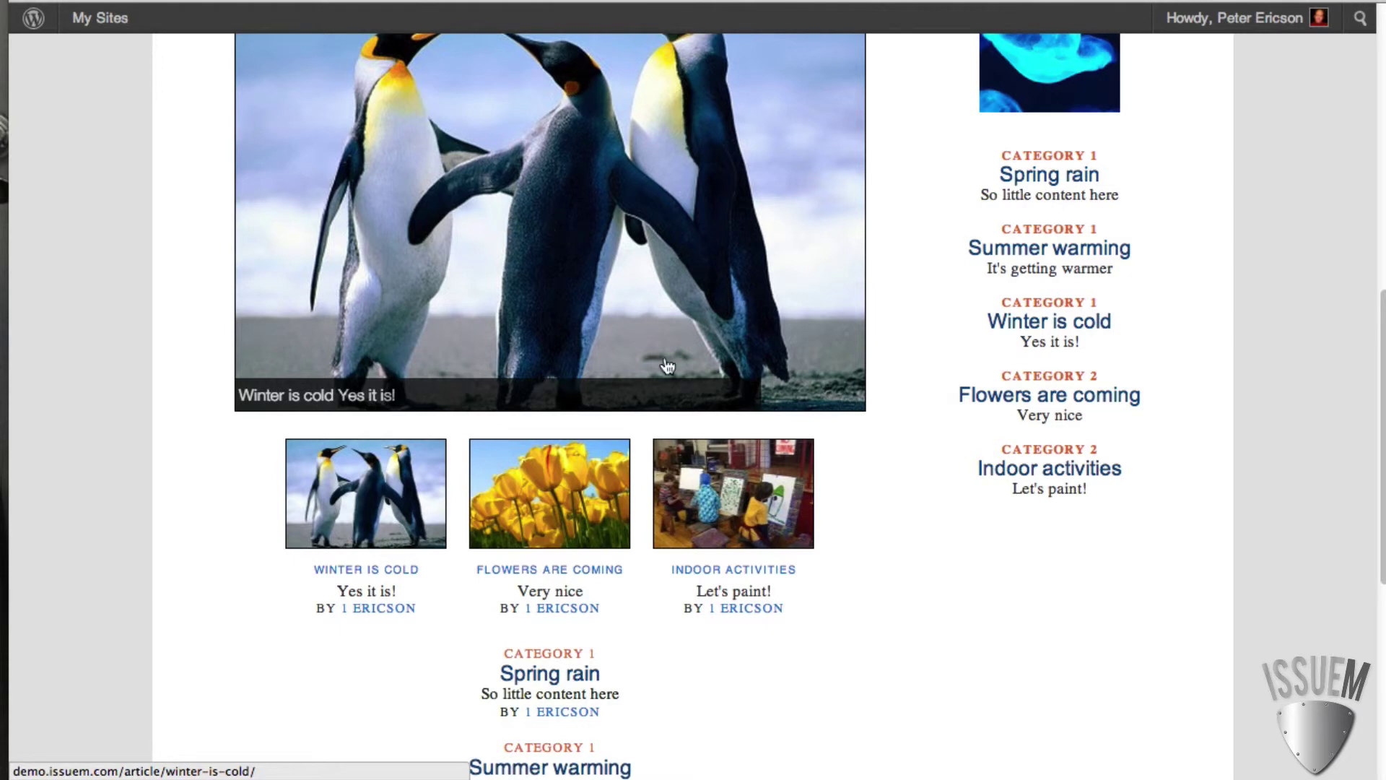
scroll(888, 638, down, 4)
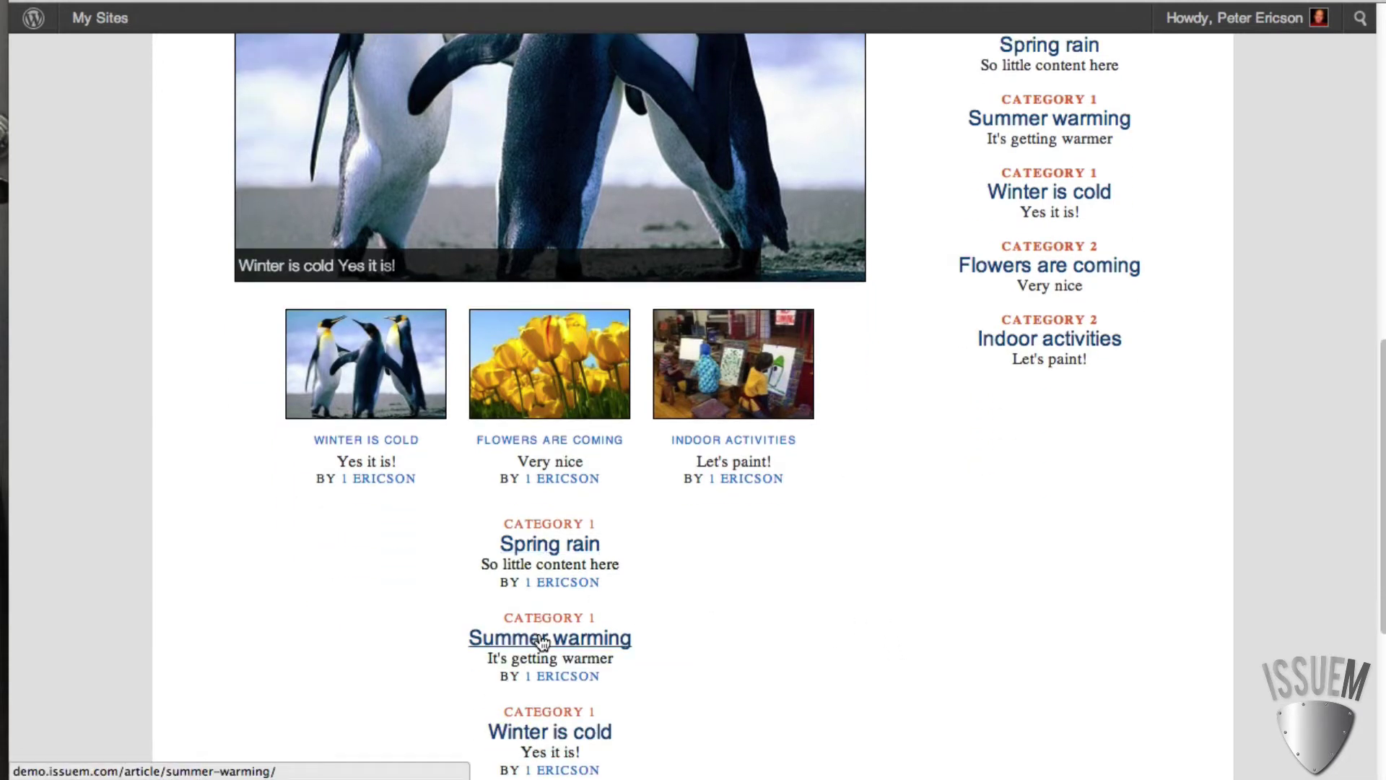